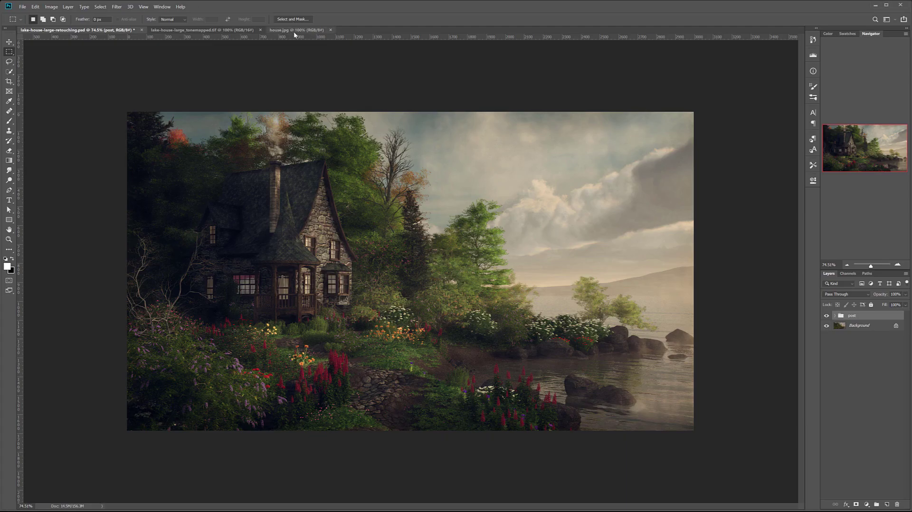
Step: Switch to the house.jpg document showing the textured stone house render
{"action": "left_click", "coordinate": [297, 31]}
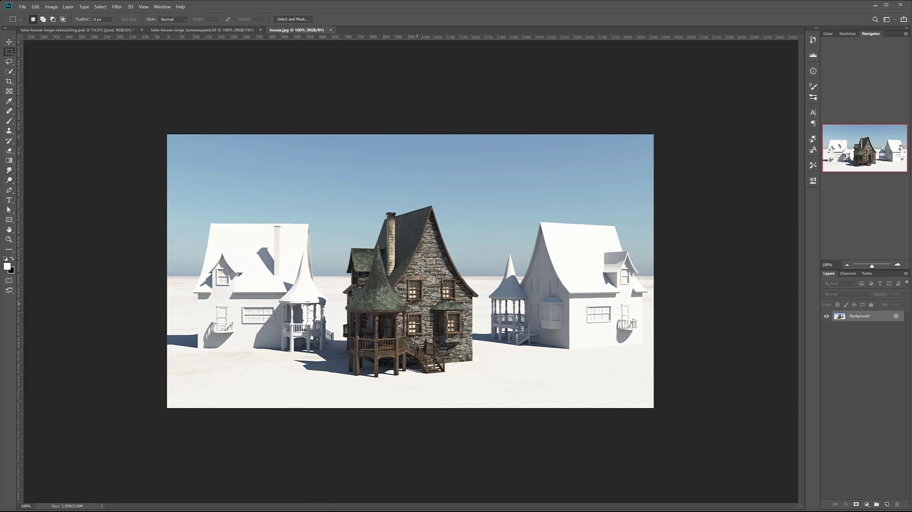
Step: In lake-house-large-retouching.psd, hide the post group, then show it again
{"action": "left_click", "coordinate": [78, 30]}
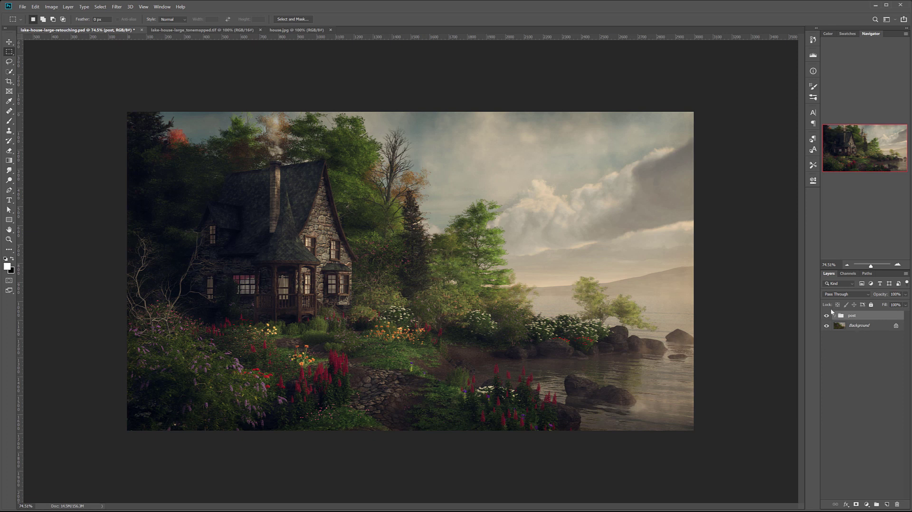
{"action": "left_click", "coordinate": [826, 315]}
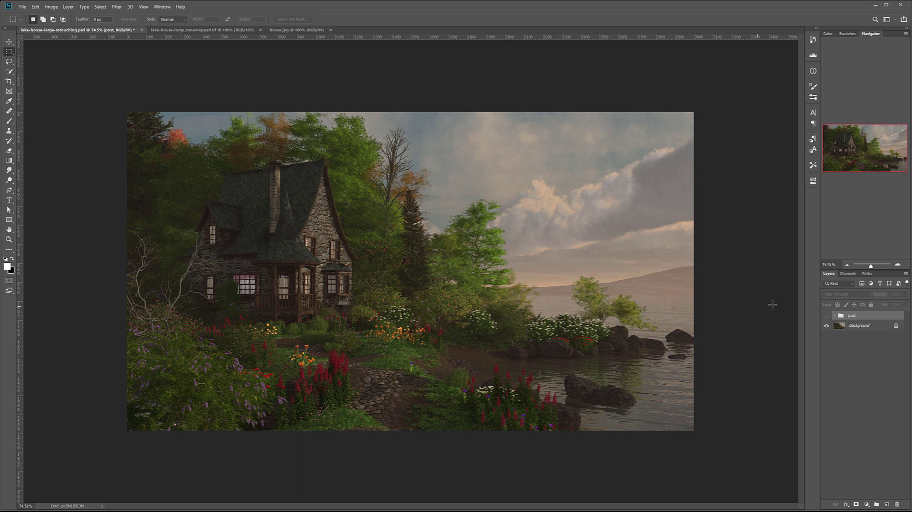
{"action": "left_click", "coordinate": [826, 316]}
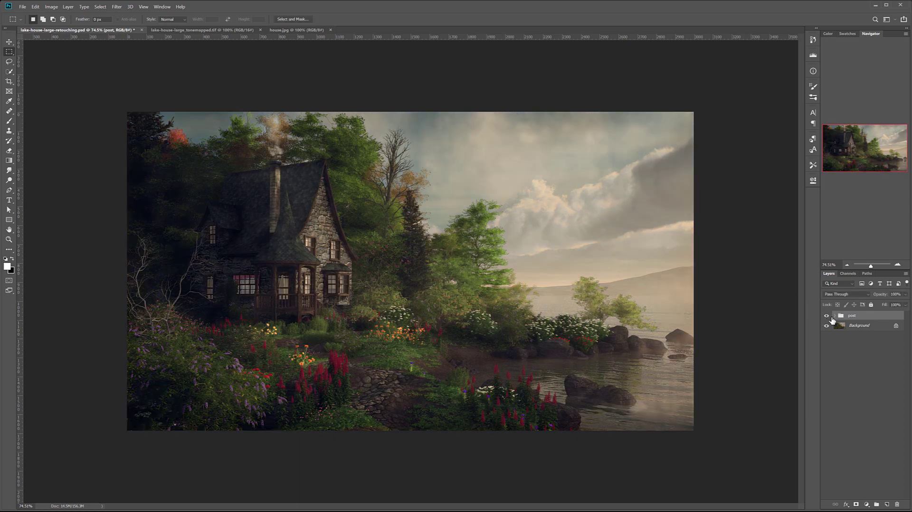